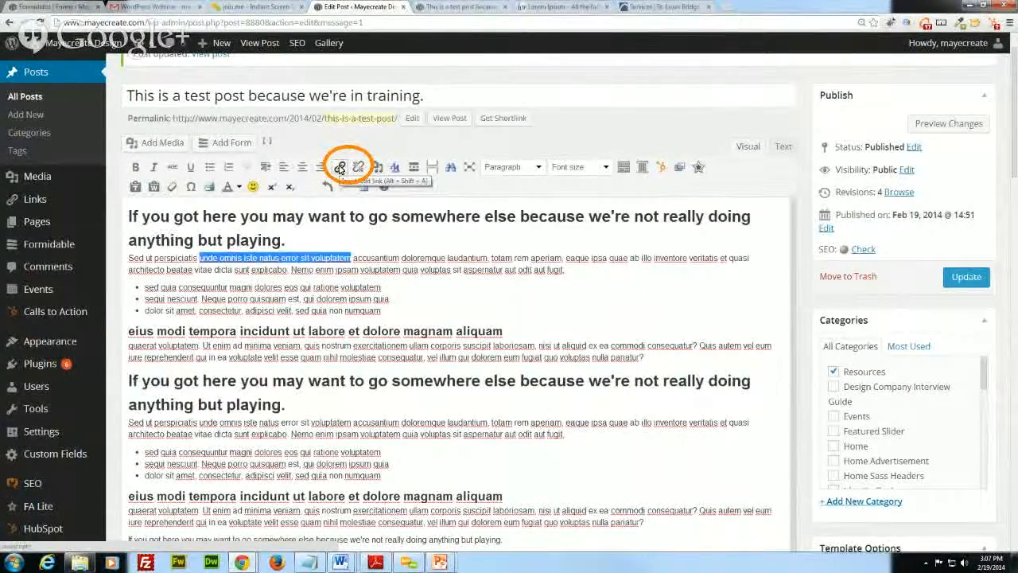
pyautogui.click(339, 168)
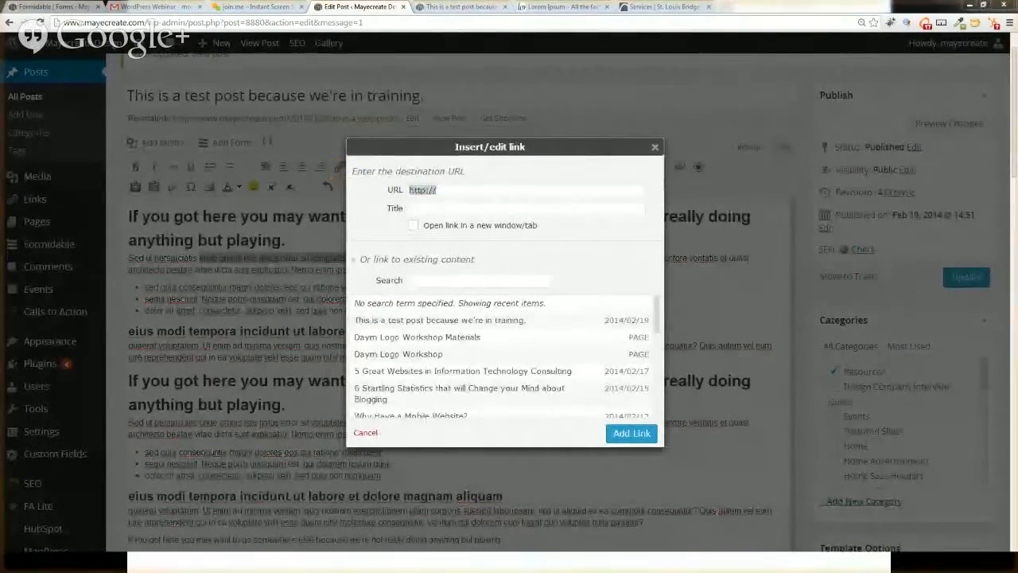
pyautogui.click(458, 190)
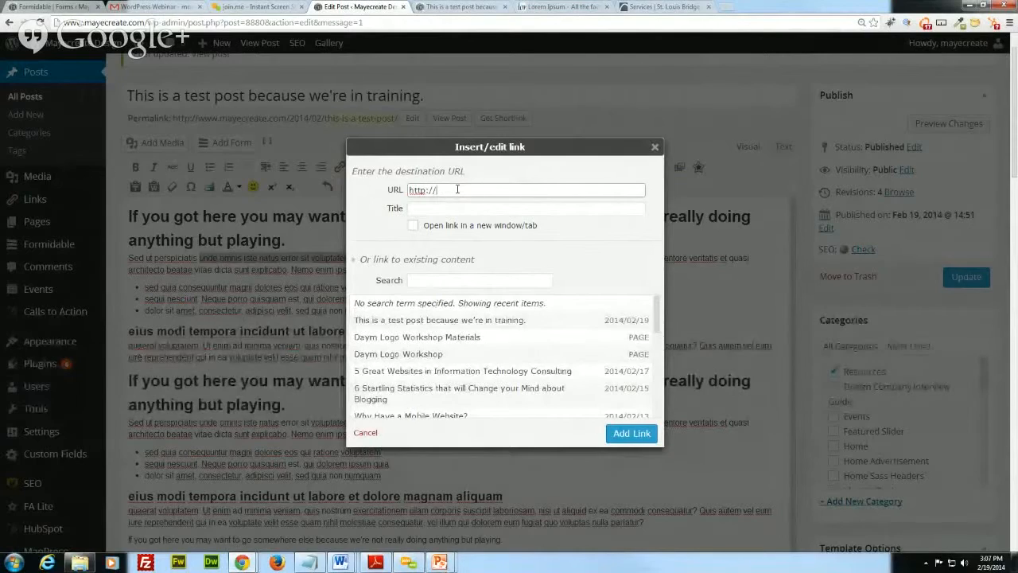
pyautogui.write('www.stlbridge.com')
pyautogui.click(453, 209)
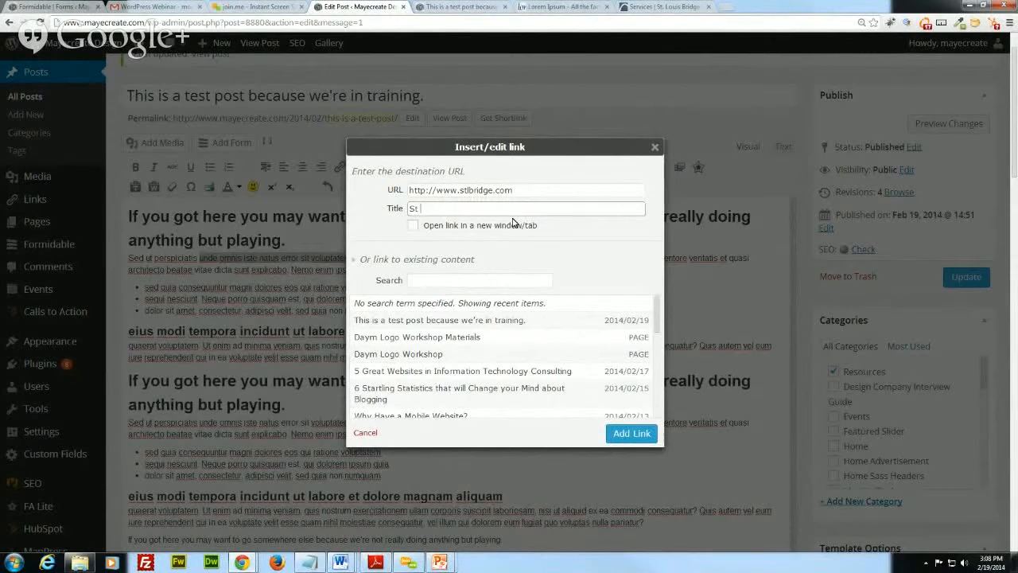
pyautogui.write('St Louis Bridg')
pyautogui.press('BackSpace')
pyautogui.write('ction Company')
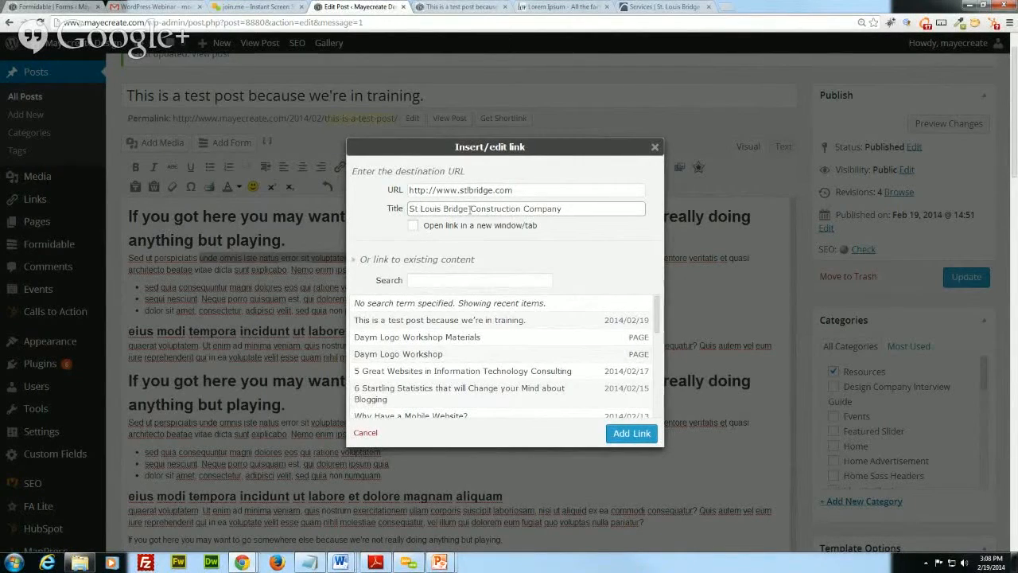
pyautogui.write('.')
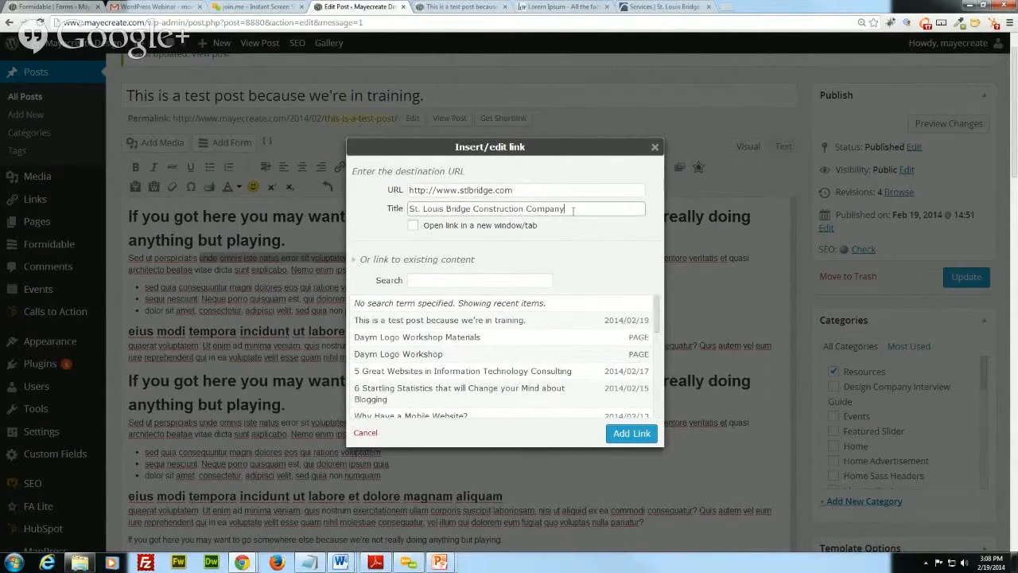
pyautogui.click(413, 226)
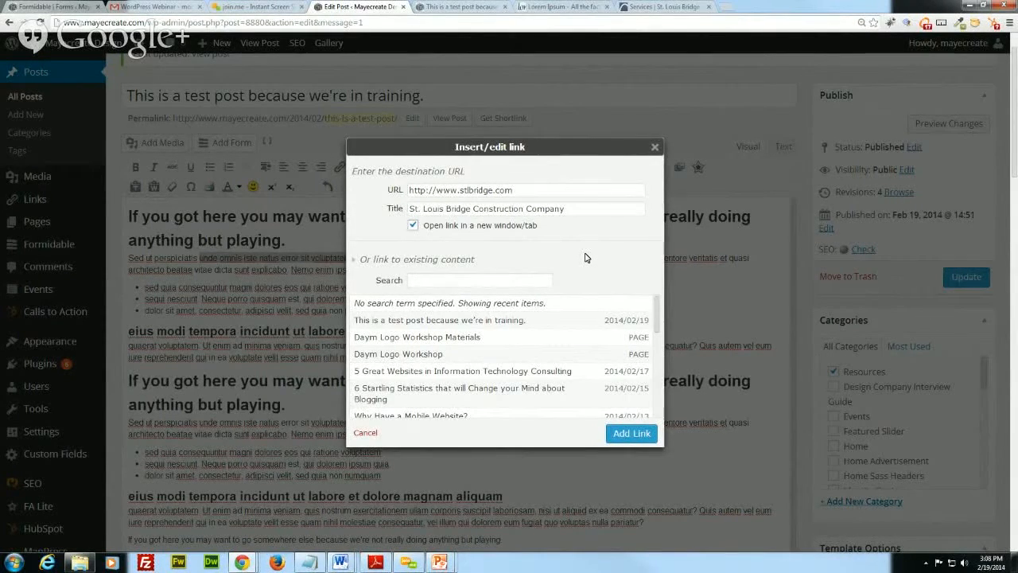
pyautogui.click(632, 433)
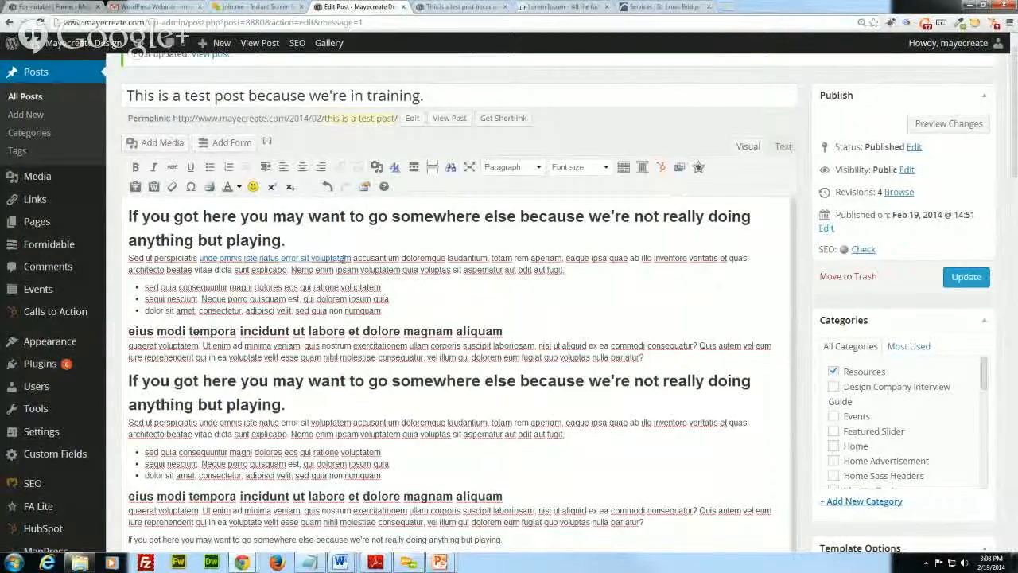
# Change the title of the "unde omnis iste natus error sit voluptatem" link to "St. Louis Bridge Construction Company Rocks".
pyautogui.click(268, 258)
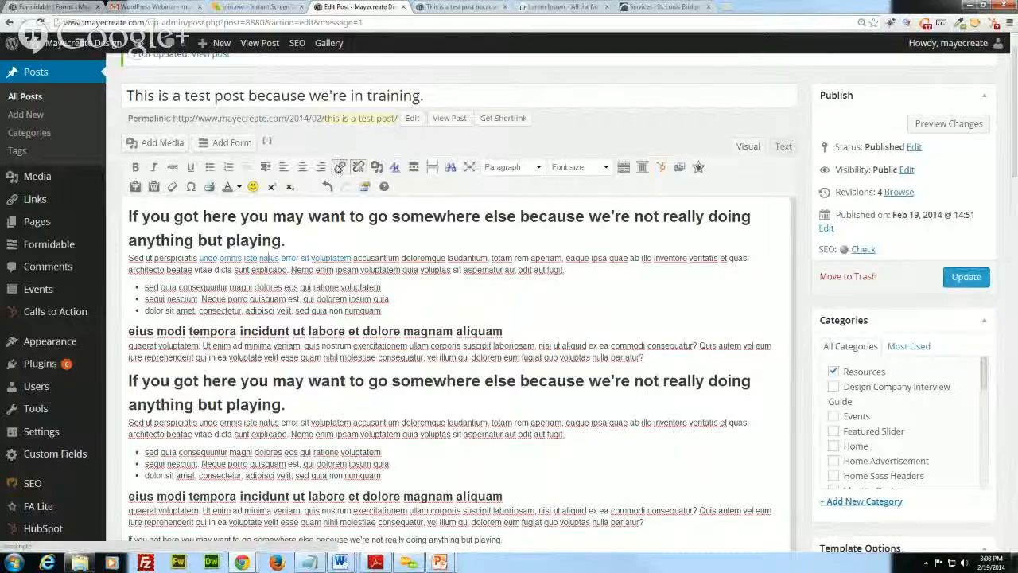
pyautogui.click(339, 167)
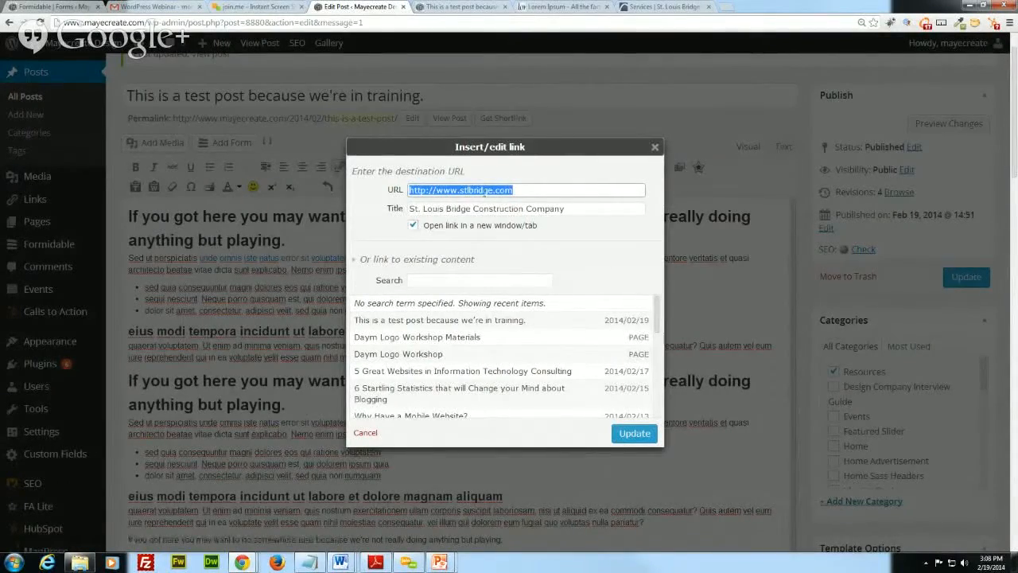
pyautogui.click(585, 209)
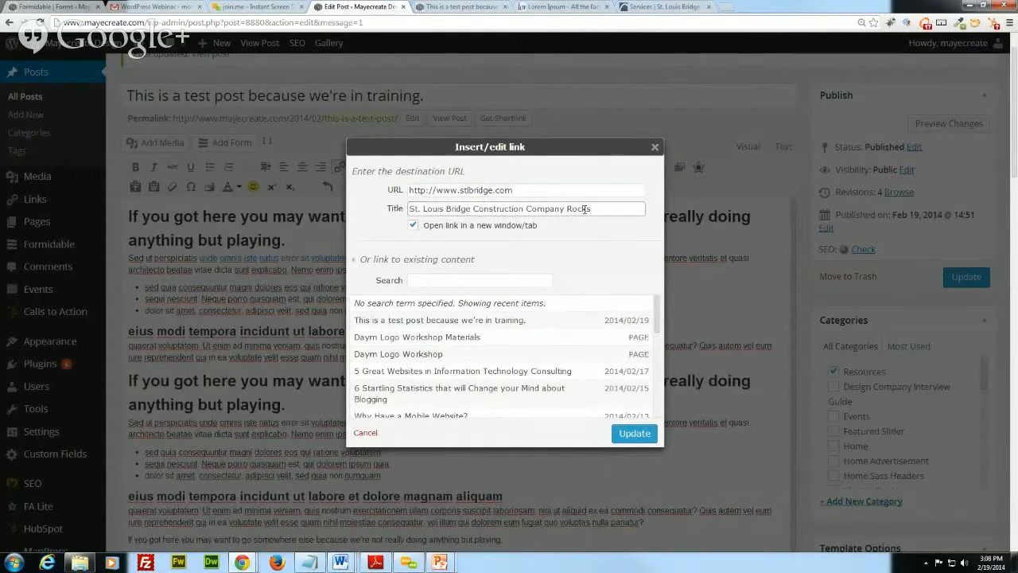
pyautogui.click(634, 433)
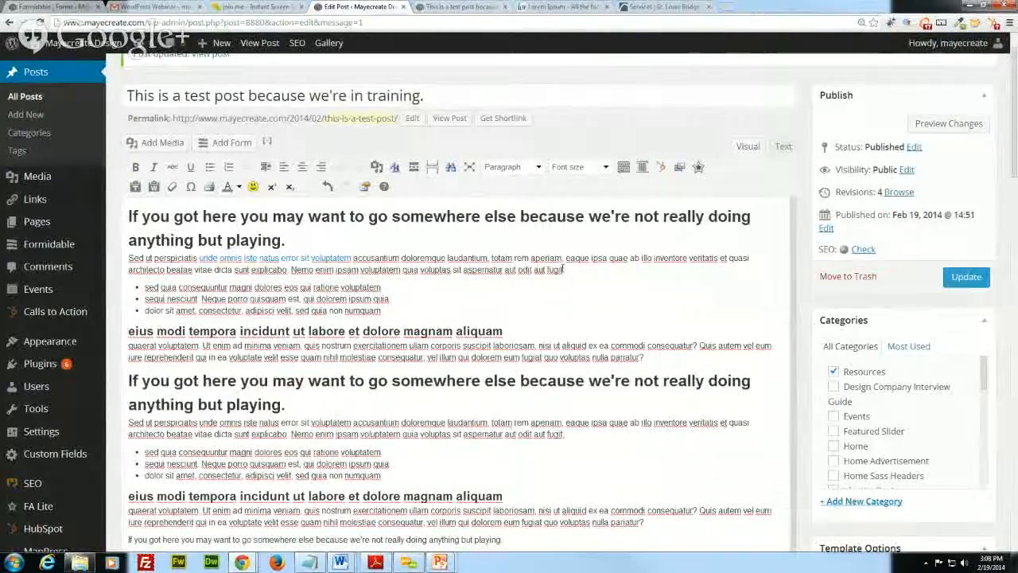
# Link "voluptas sit aspernatur aut odit aut fugit" to the existing post "Untangling Communication With Your Designer", found by searching "communication", opening in the same window.
pyautogui.moveTo(563, 270); pyautogui.dragTo(420, 270)
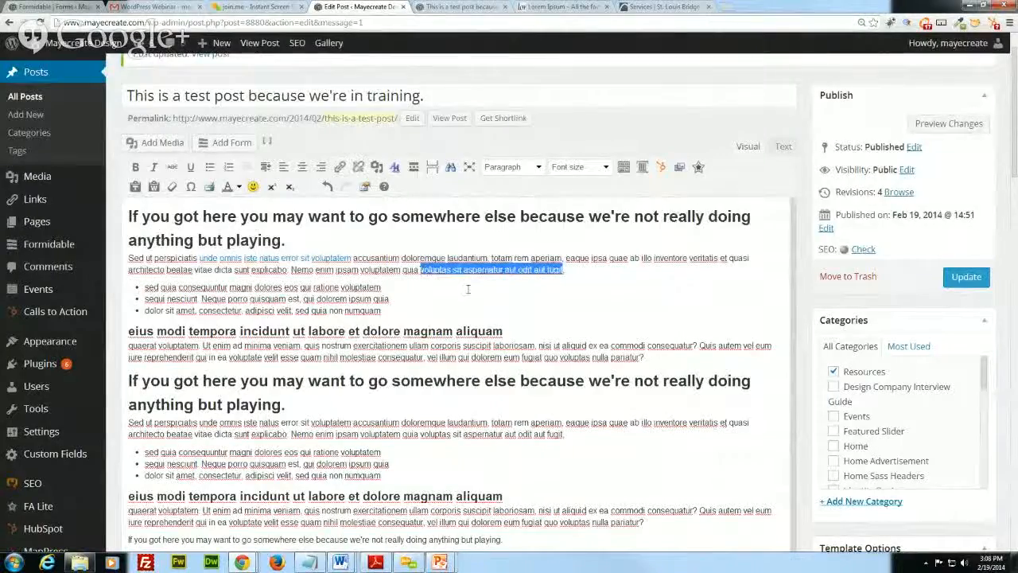
pyautogui.click(340, 170)
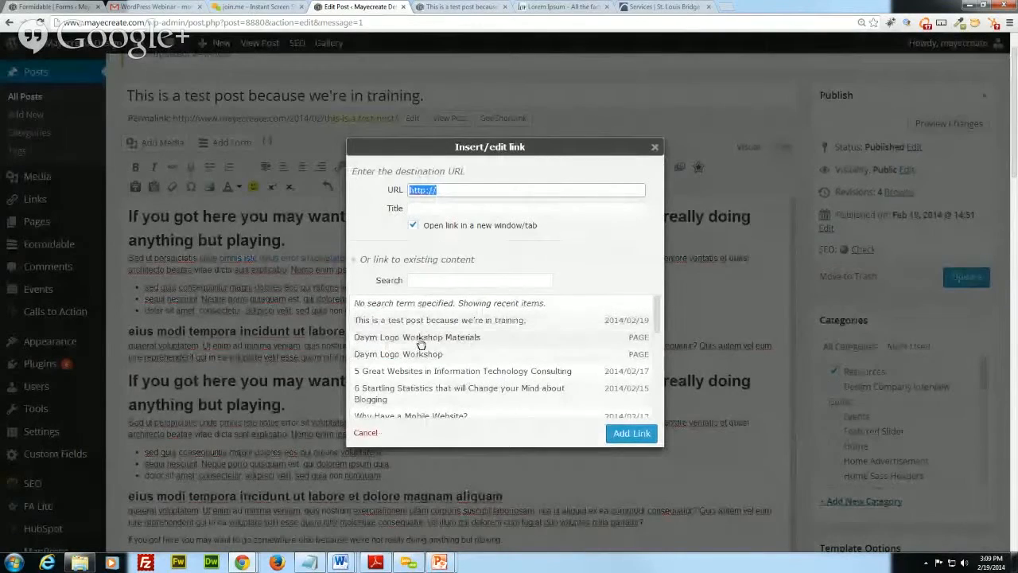
pyautogui.click(413, 280)
pyautogui.write('communication')
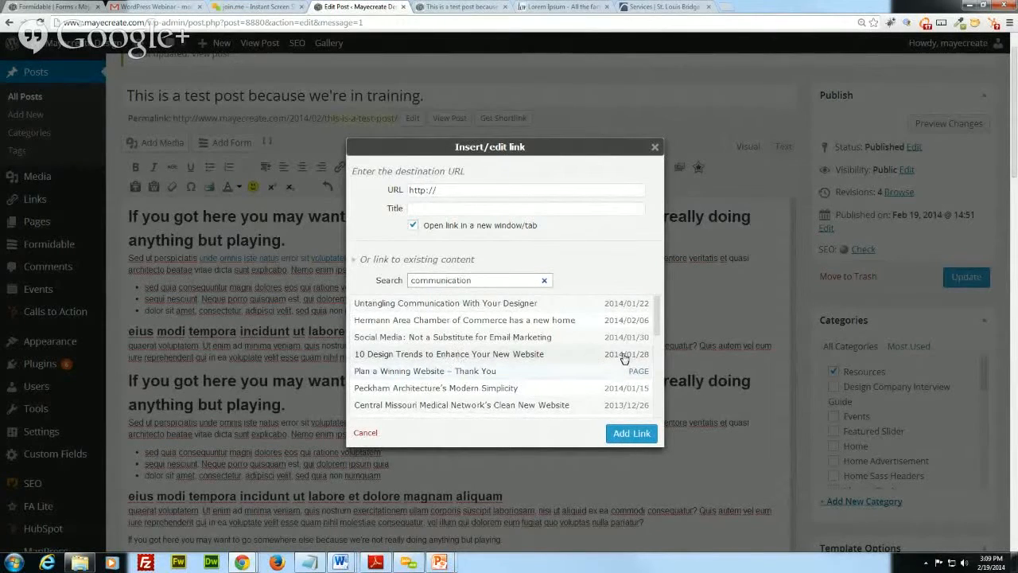
pyautogui.click(485, 310)
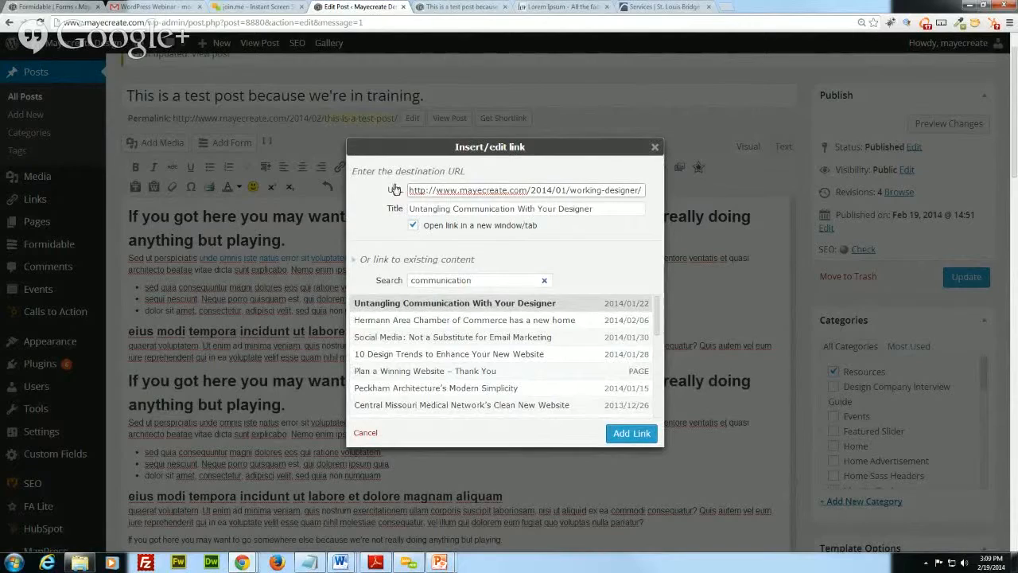
pyautogui.click(413, 229)
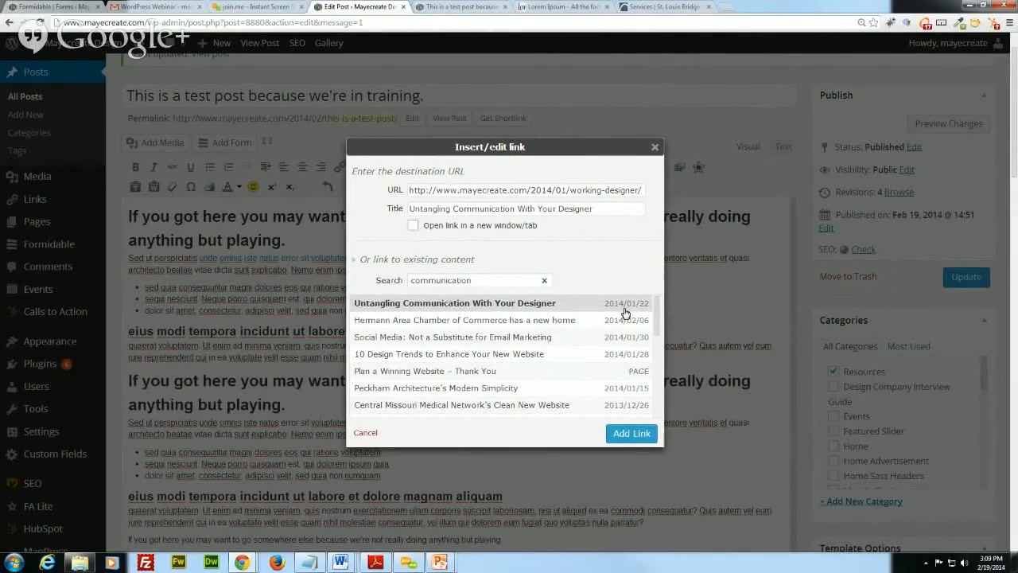
pyautogui.click(632, 434)
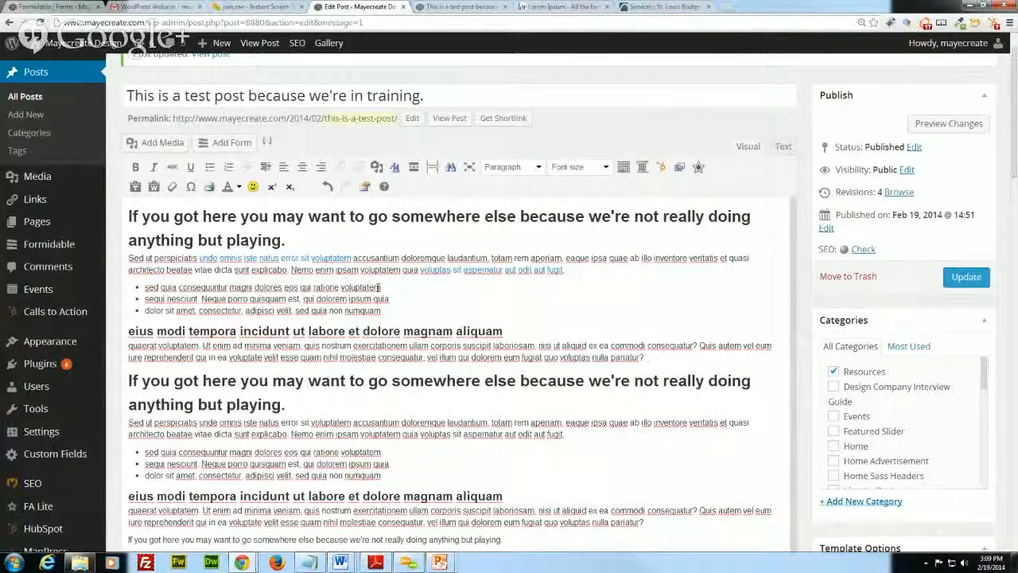
# Link "dolores eos qui ratione voluptatem" in the first bullet to the existing post "Social Media: Not a Substitute for Email Marketing".
pyautogui.moveTo(380, 287); pyautogui.dragTo(255, 289)
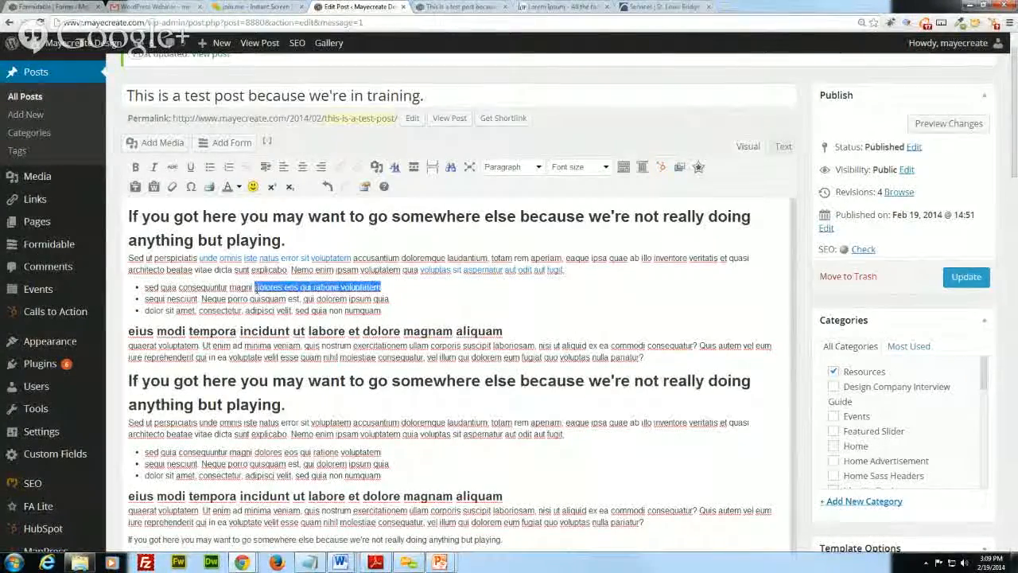
pyautogui.click(340, 169)
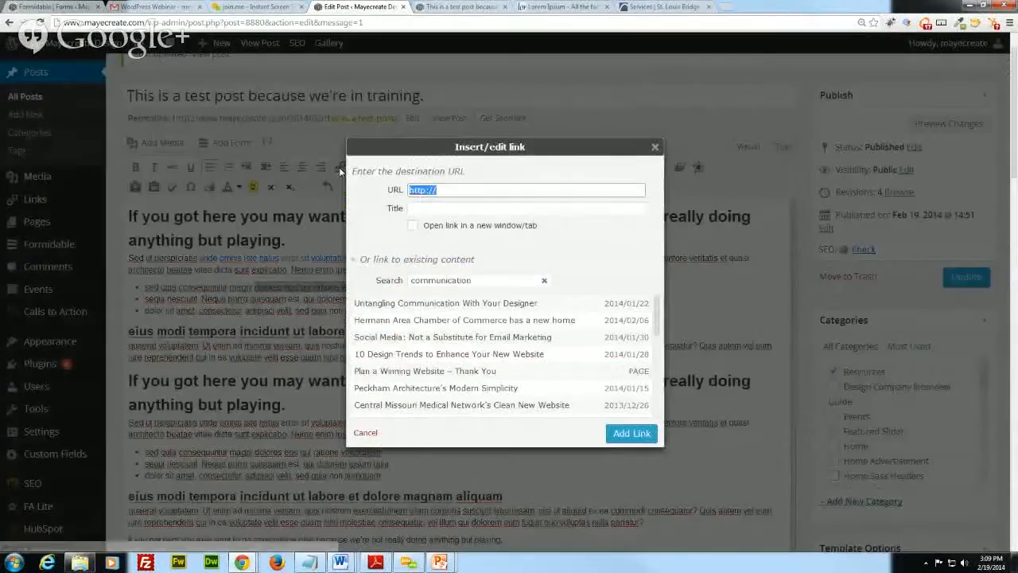
pyautogui.click(415, 337)
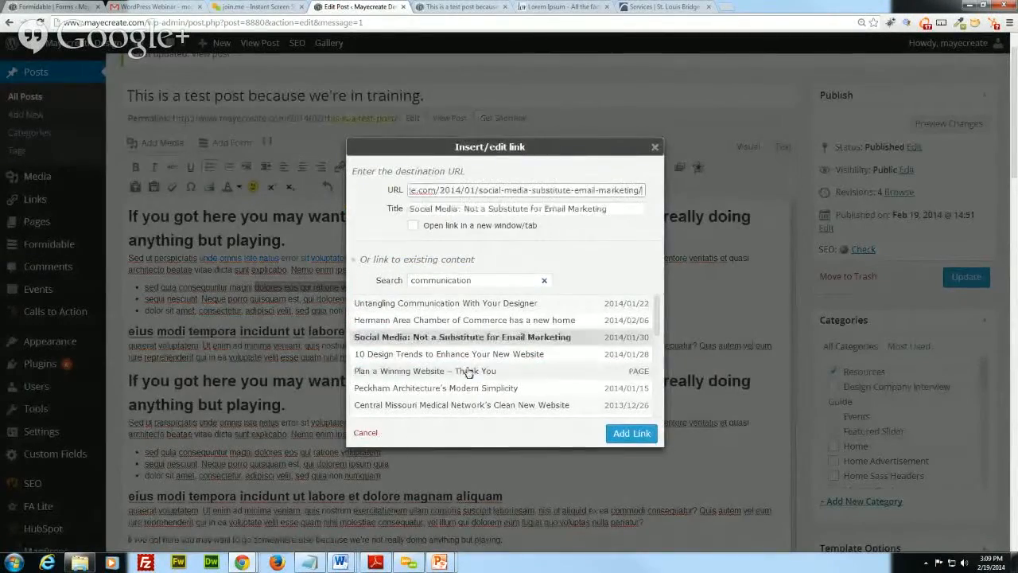
pyautogui.click(632, 433)
# Remove the link from "dolores eos qui ratione voluptatem" in the first bullet.
pyautogui.click(457, 312)
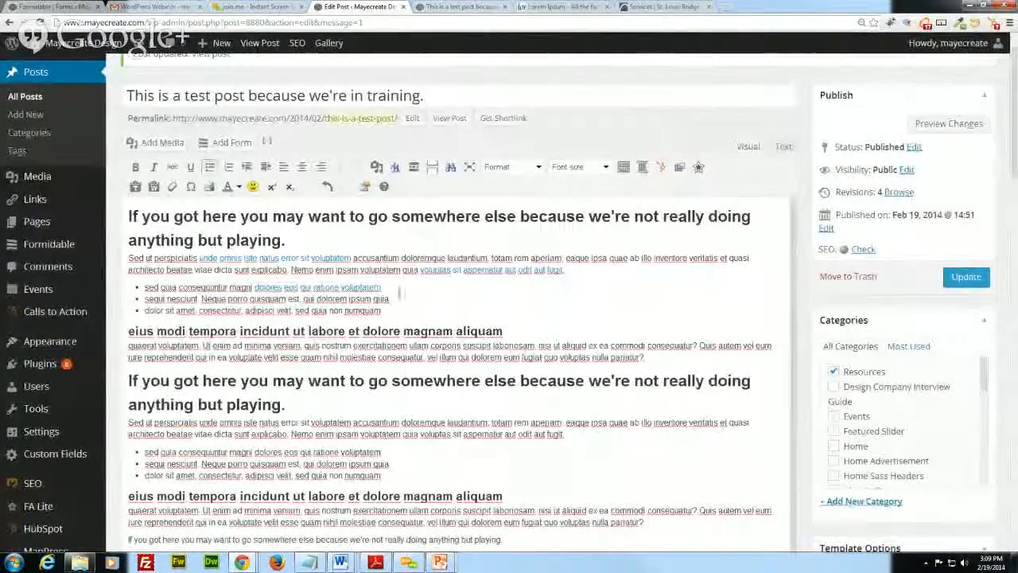
pyautogui.moveTo(383, 288); pyautogui.dragTo(254, 287)
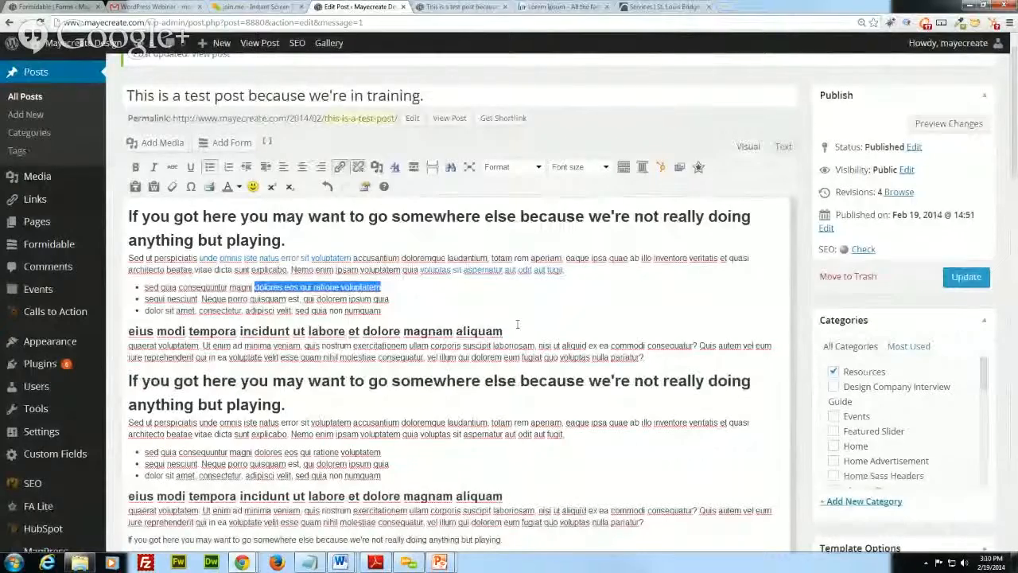
pyautogui.click(360, 171)
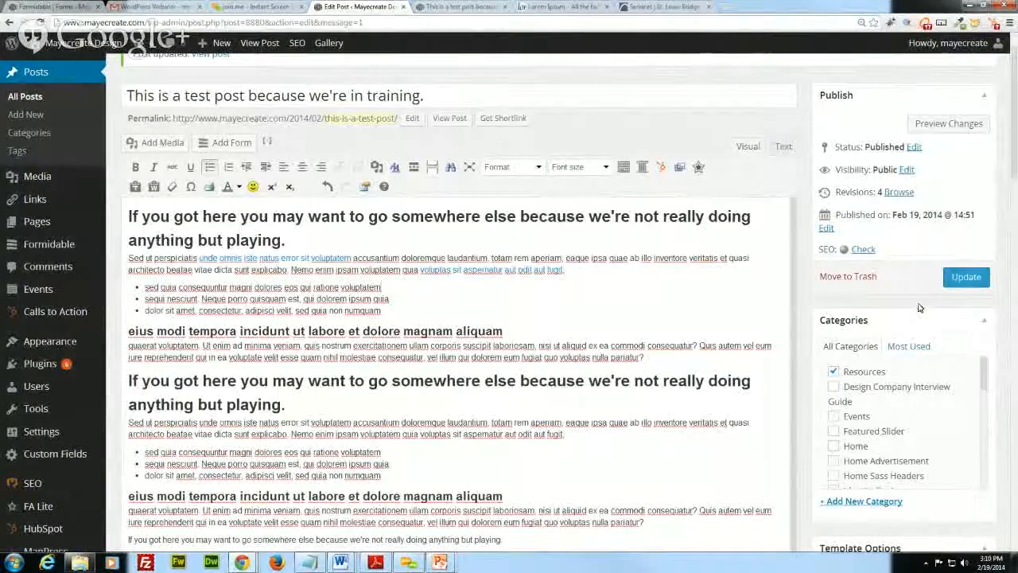
# Update the post and reload its published page on the website.
pyautogui.click(965, 277)
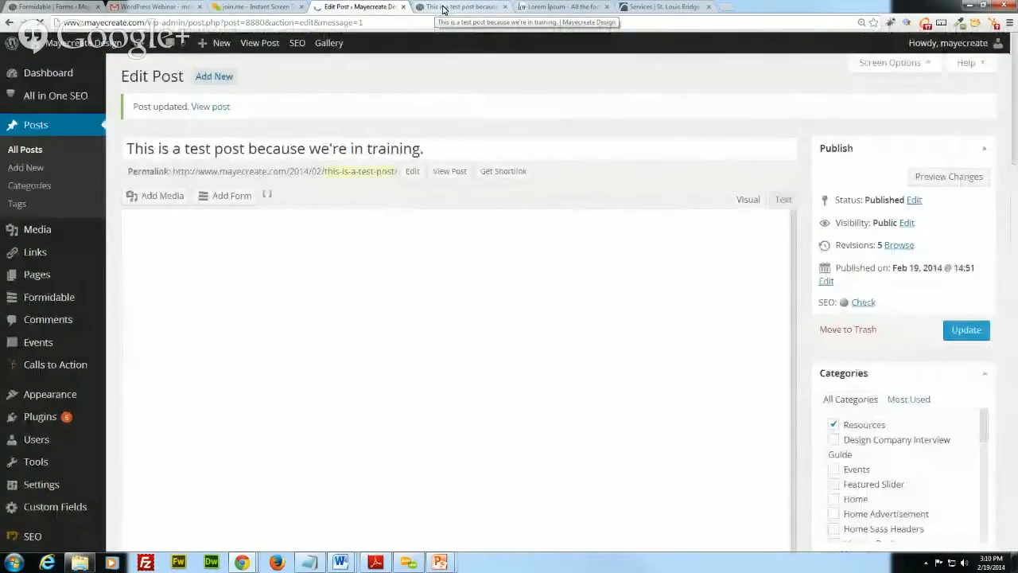
pyautogui.click(443, 8)
pyautogui.click(36, 22)
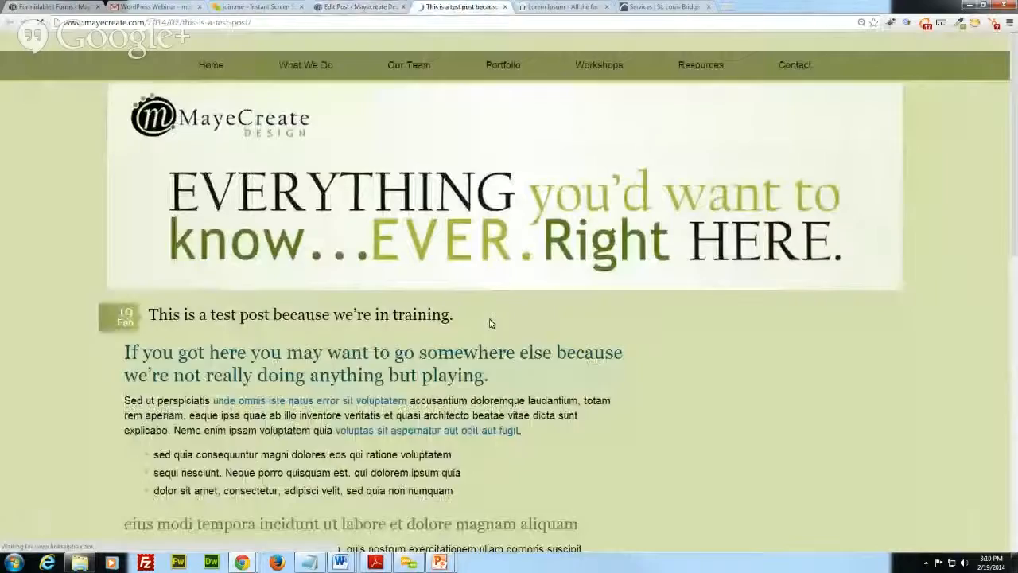
# Test the external link "unde omnis iste natus error sit voluptatem" on the published post and return to the post.
pyautogui.scroll(-4, 394, 406)
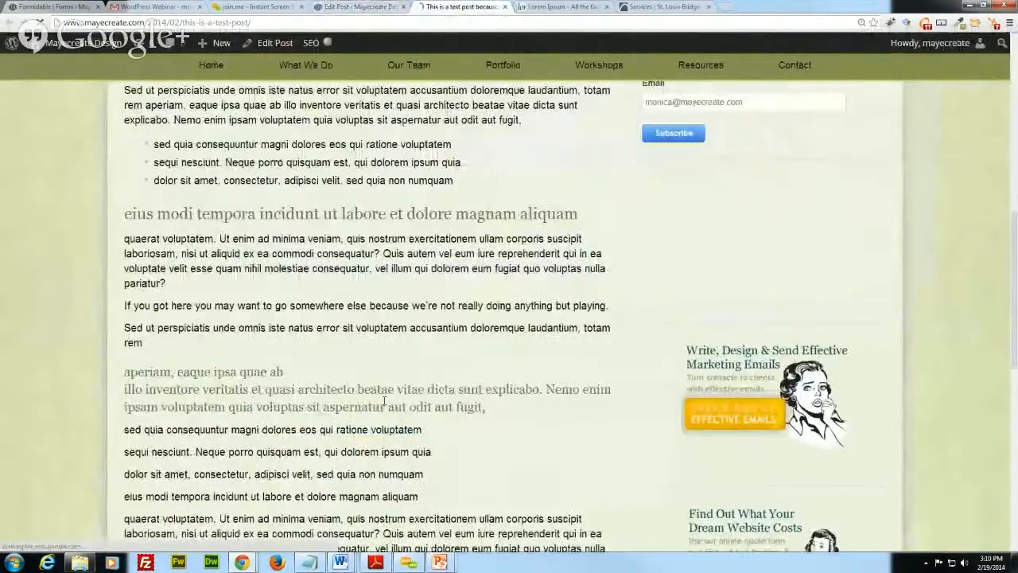
pyautogui.scroll(2, 404, 357)
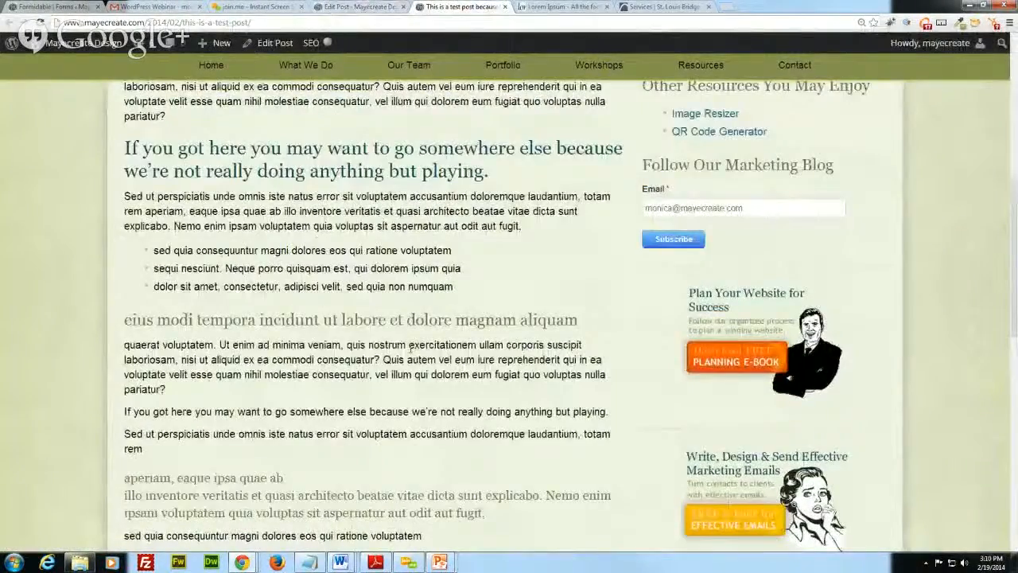
pyautogui.scroll(2, 409, 346)
pyautogui.scroll(2, 411, 348)
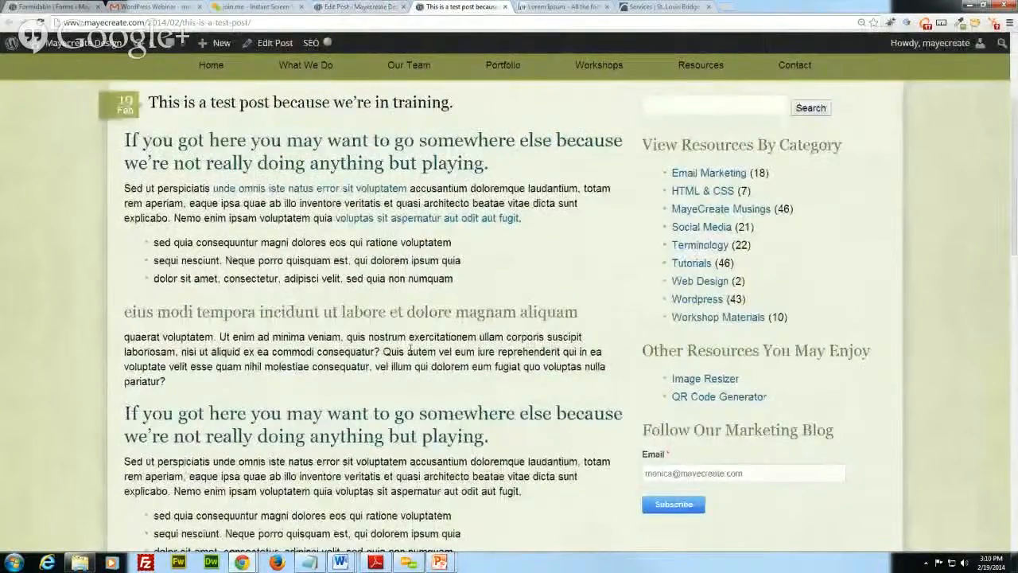
pyautogui.scroll(2, 410, 349)
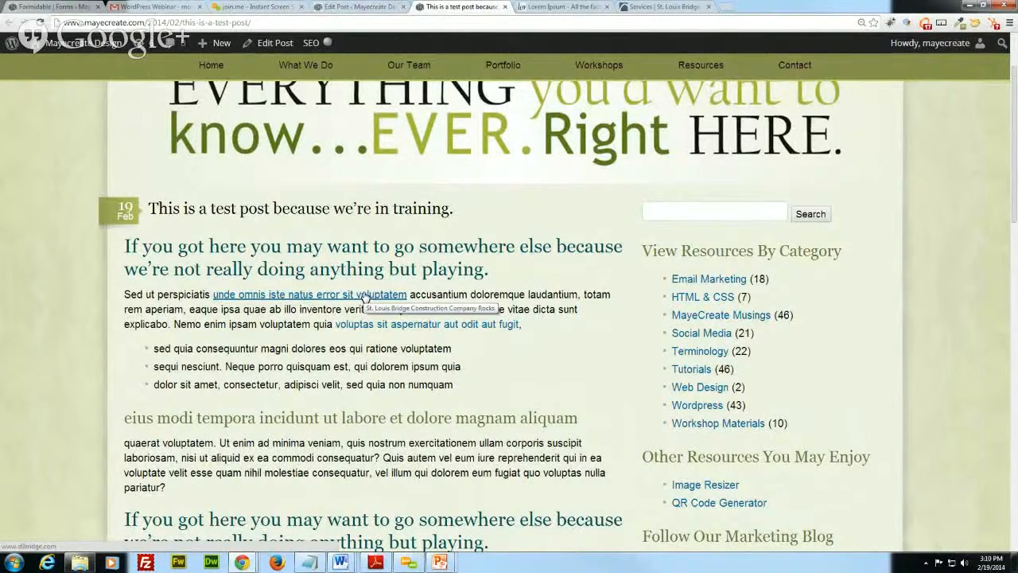
pyautogui.click(365, 296)
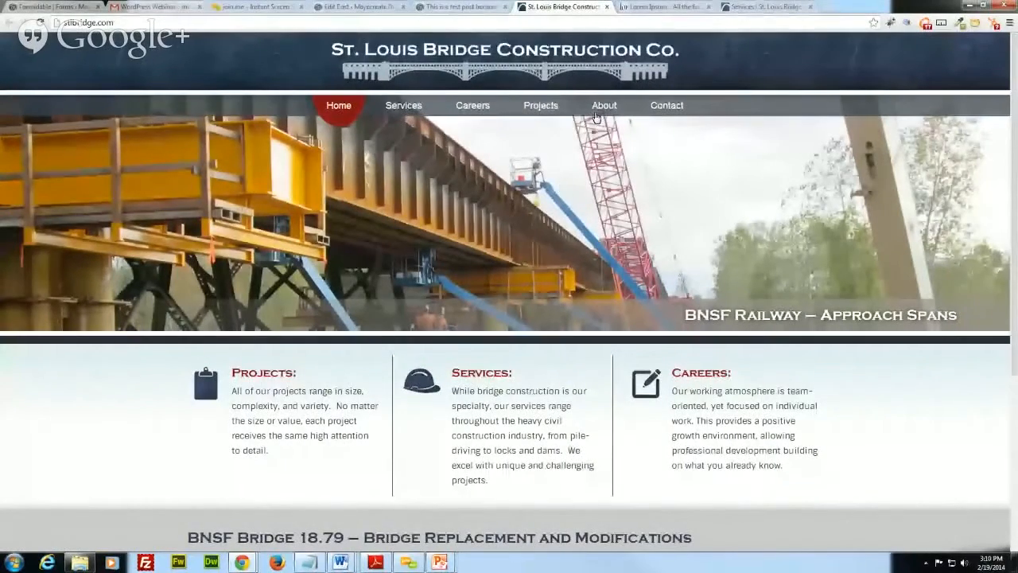
pyautogui.click(460, 9)
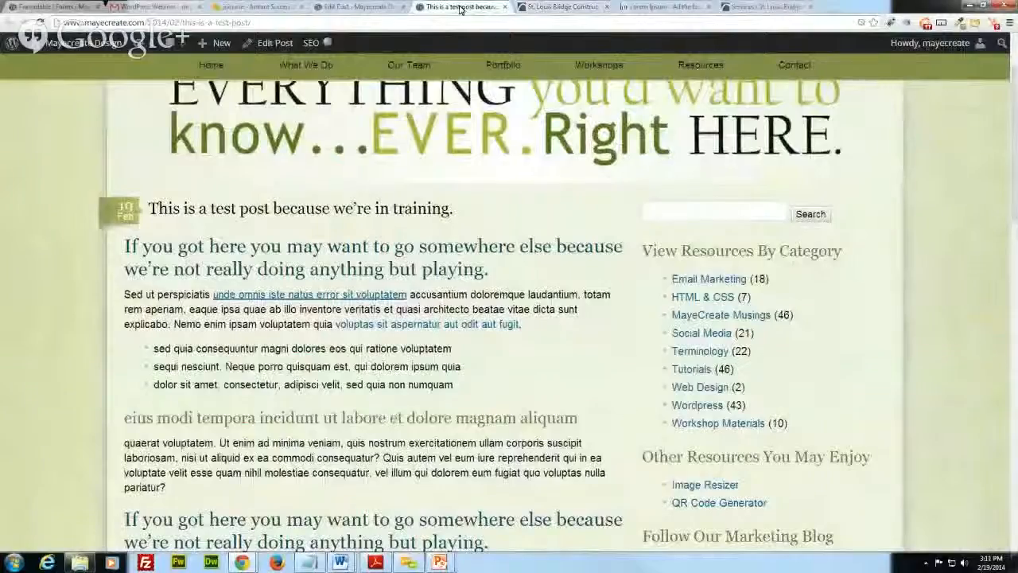
# Test the internal link "voluptas sit aspernatur aut odit aut fugit" and go back to the published test post.
pyautogui.click(429, 325)
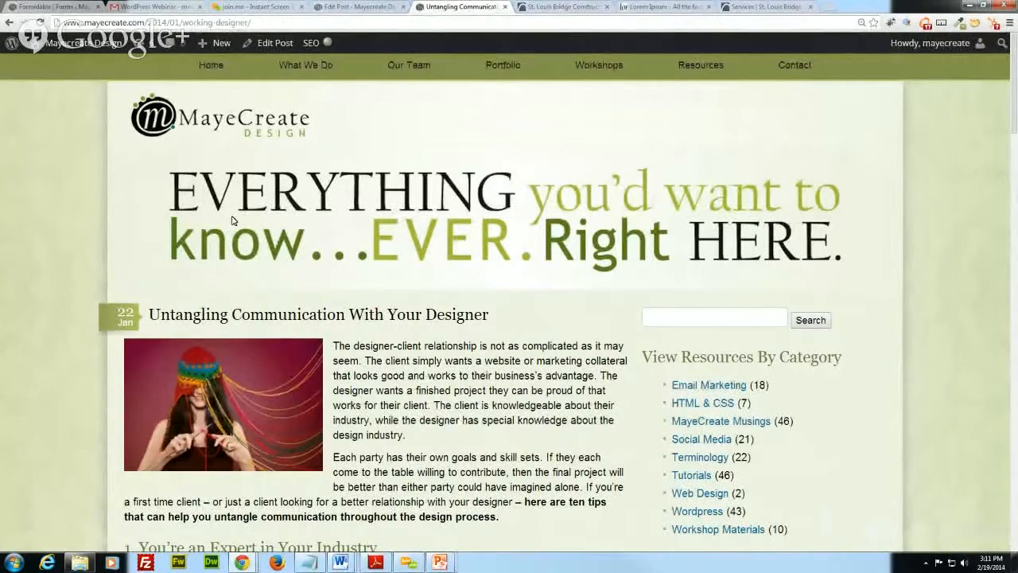
pyautogui.click(13, 24)
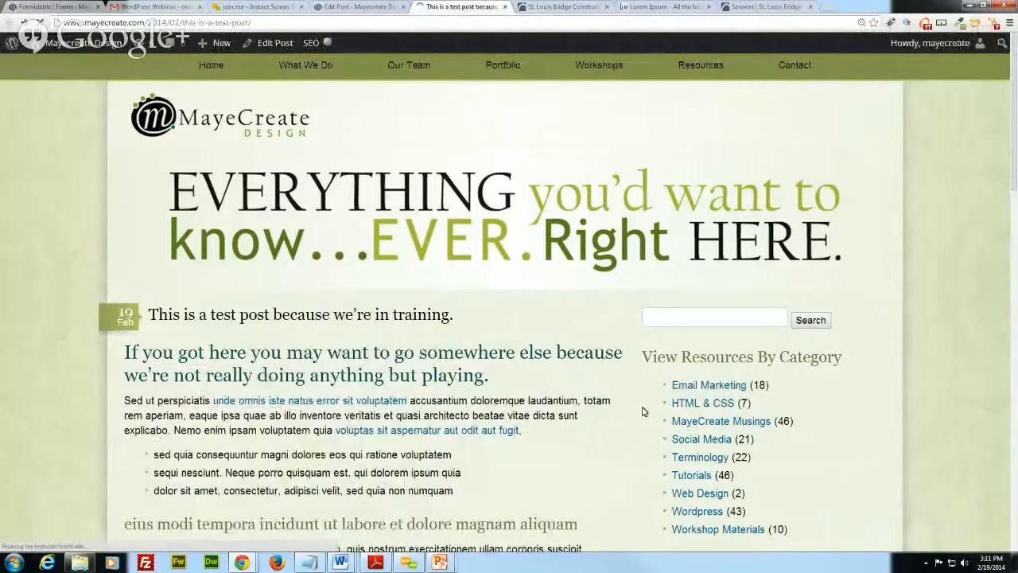
pyautogui.scroll(-2, 644, 412)
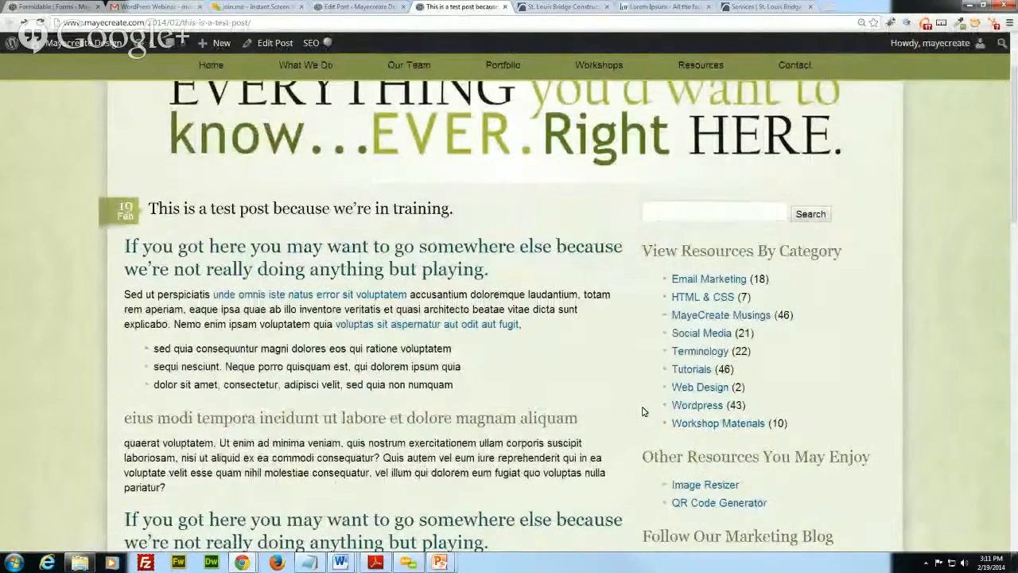